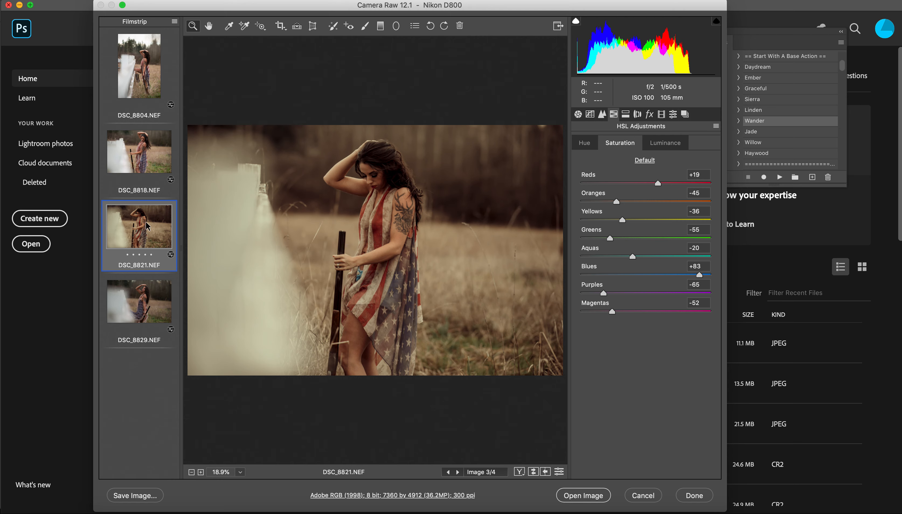
- Set the highlights of DSC_8821.NEF to -49 and synchronize its settings to all four photos in the filmstrip
left_click(578, 114)
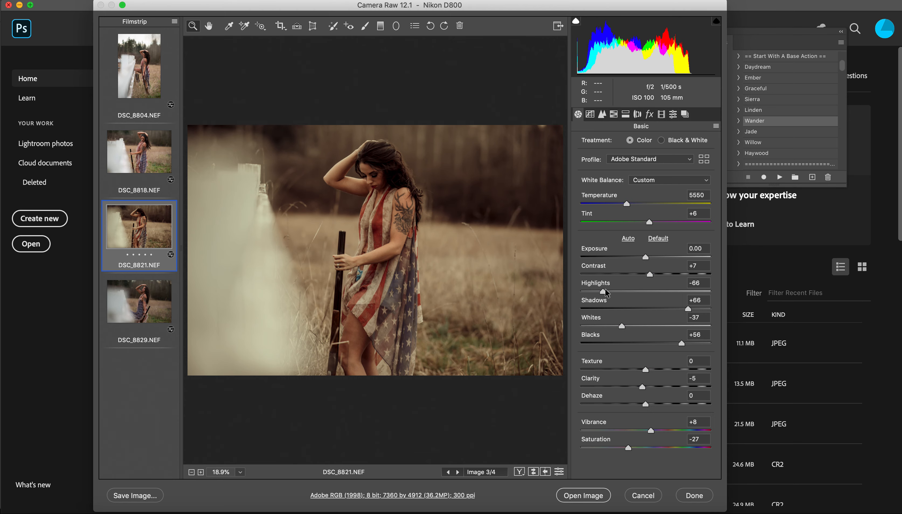
left_click_drag(603, 295, 614, 295)
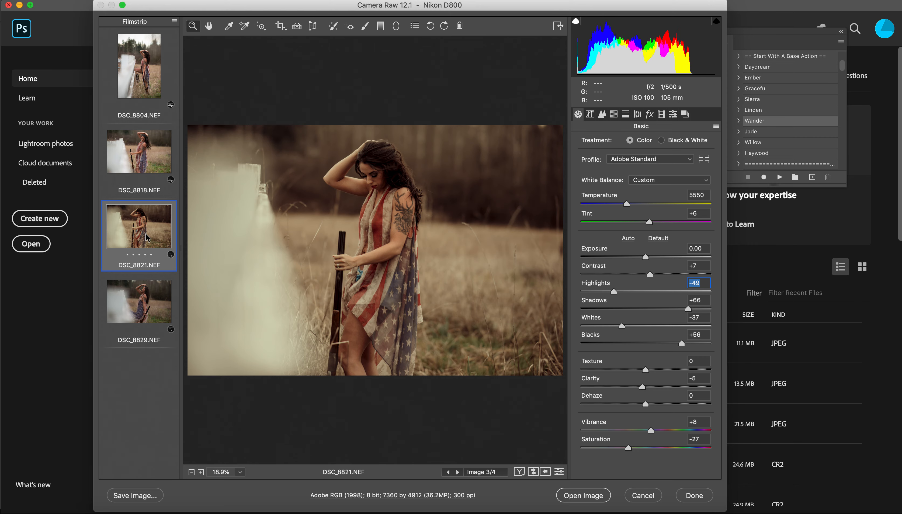
left_click(158, 236)
key("super+a")
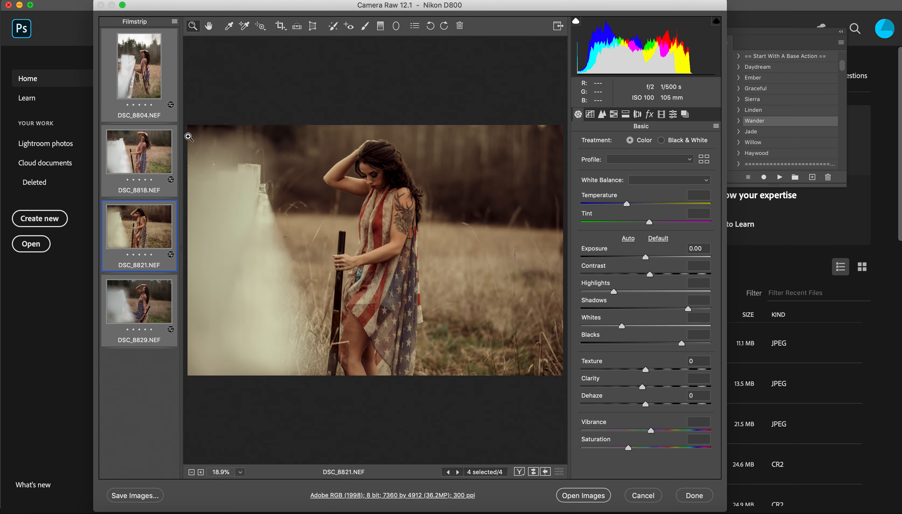
left_click(175, 22)
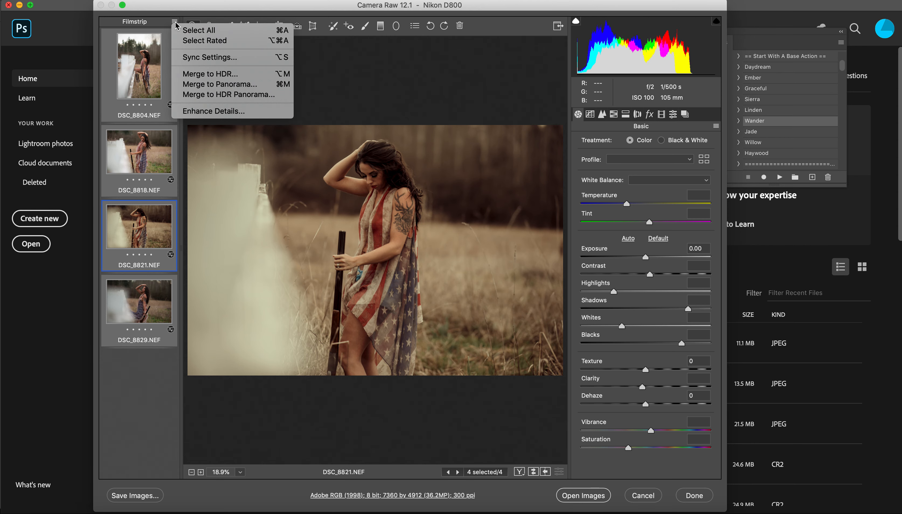
left_click(203, 58)
left_click(531, 40)
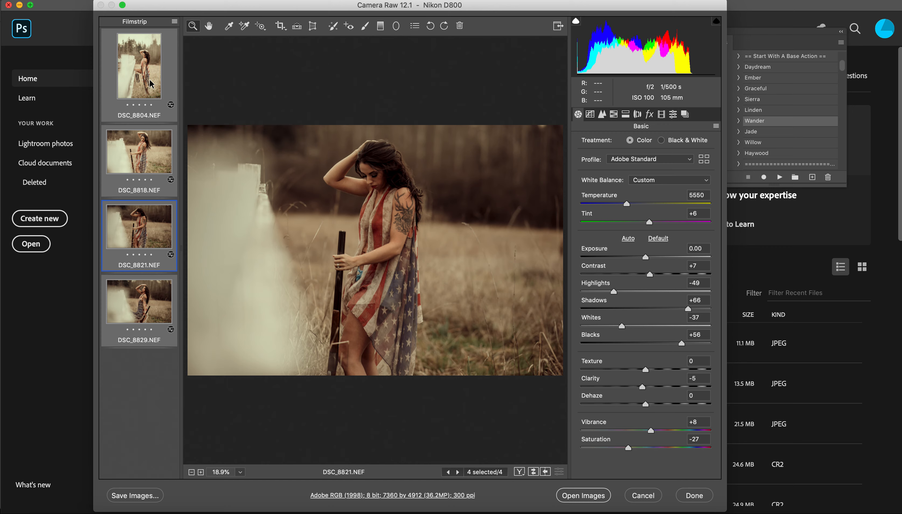
- Set the exposure of DSC_8804.NEF to -0.85 and its highlights to -43, and the exposure of DSC_8818.NEF to -0.60
left_click(140, 67)
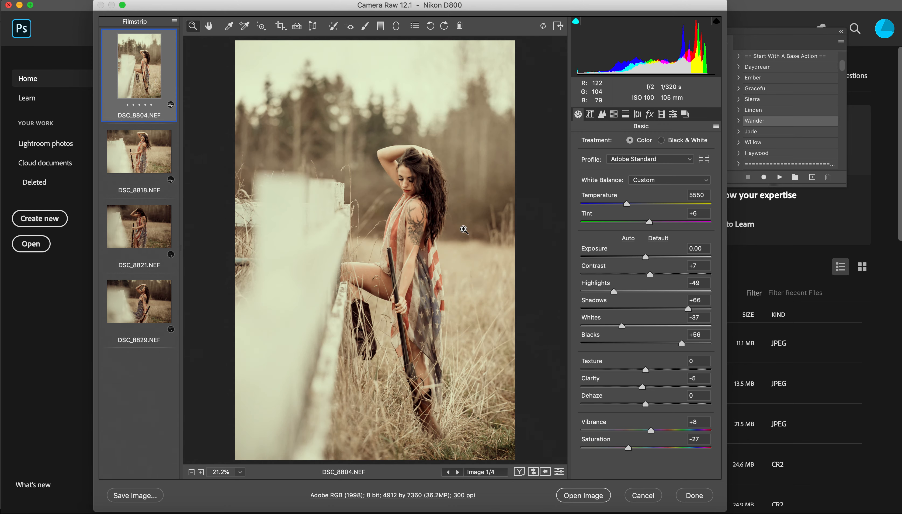
left_click_drag(646, 258, 634, 263)
left_click_drag(615, 293, 618, 294)
left_click(123, 155)
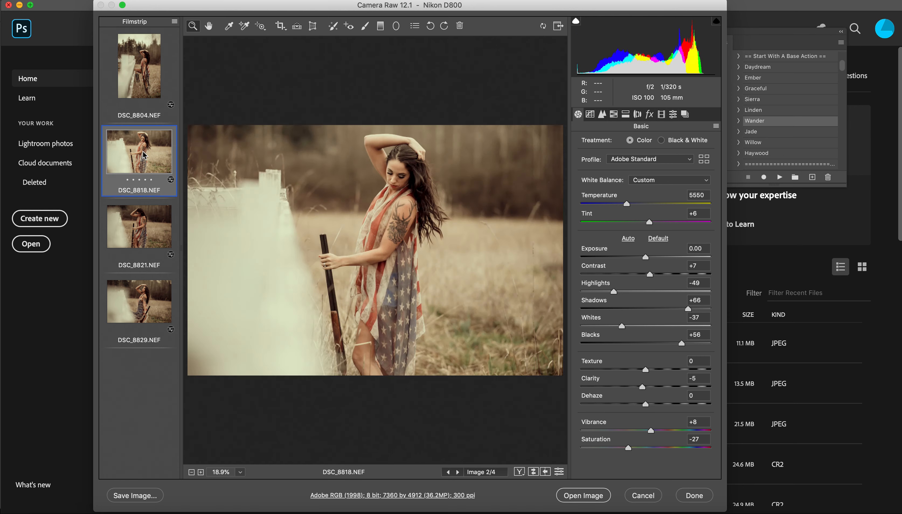
left_click_drag(646, 260, 640, 262)
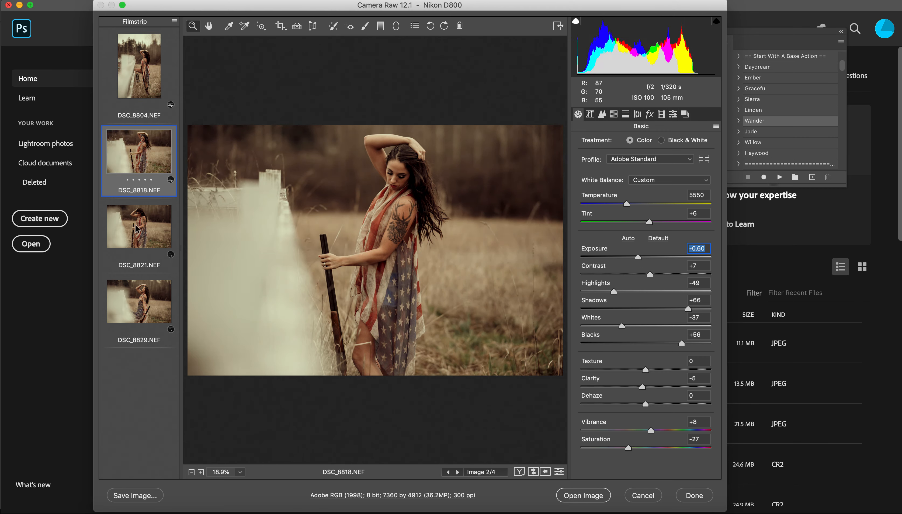
- Review the synchronized photos one by one, select all four and open them as images in Photoshop
left_click(144, 253)
left_click(147, 299)
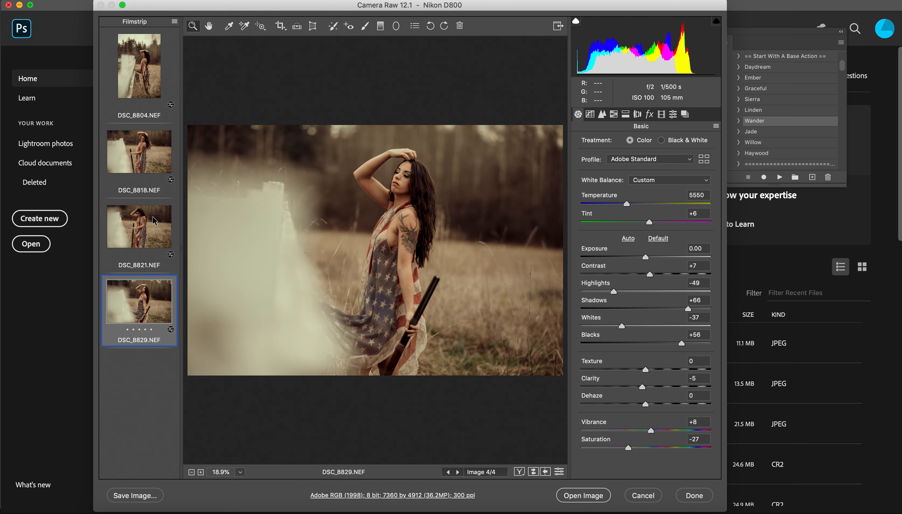
left_click(152, 223)
left_click(150, 157)
left_click(147, 87)
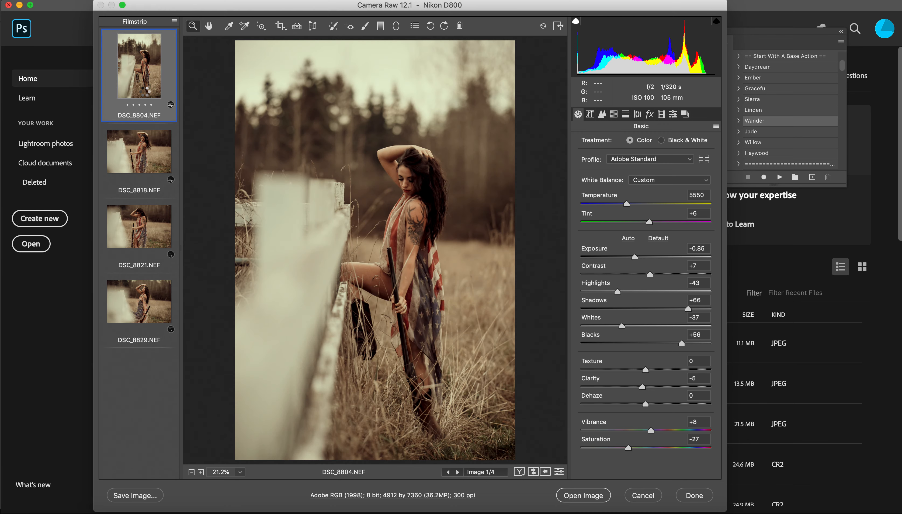
key("super+a")
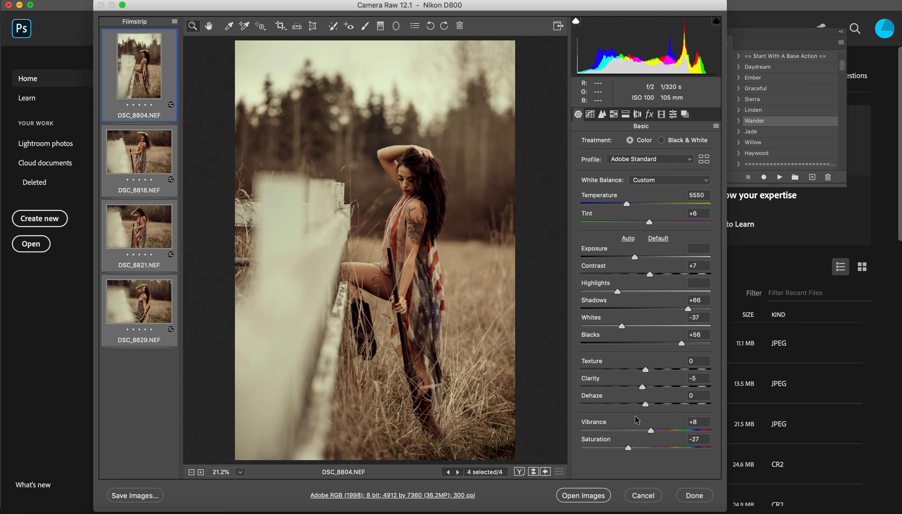
left_click(597, 499)
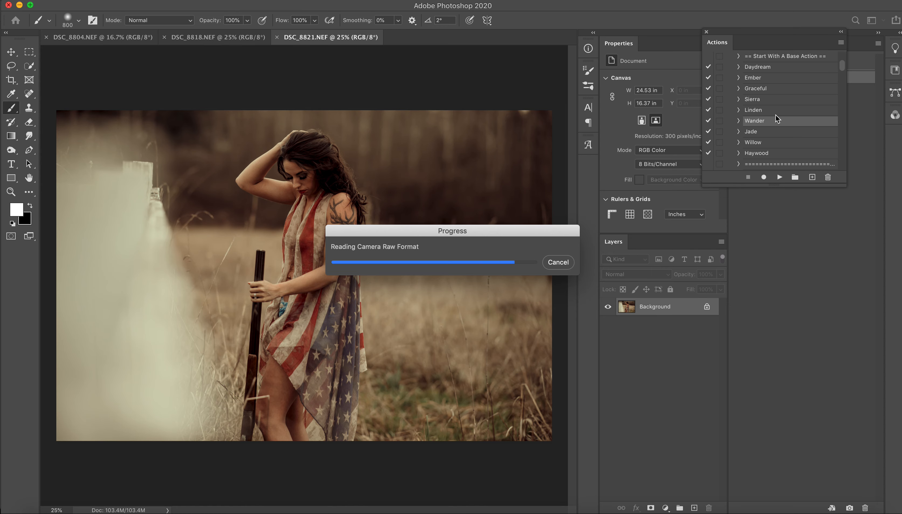
- Batch-run the Ember action on the opened files, with the destination None and errors at Stop for Errors
left_click(762, 81)
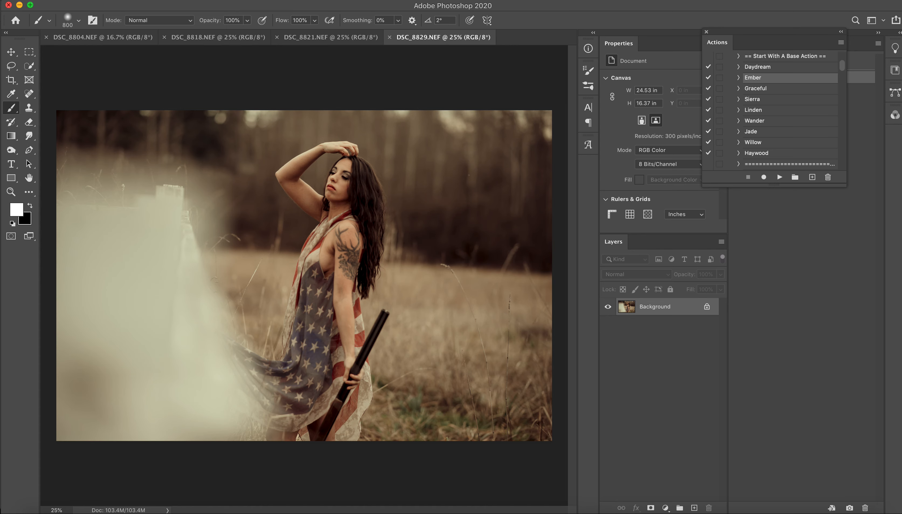
left_click(82, 0)
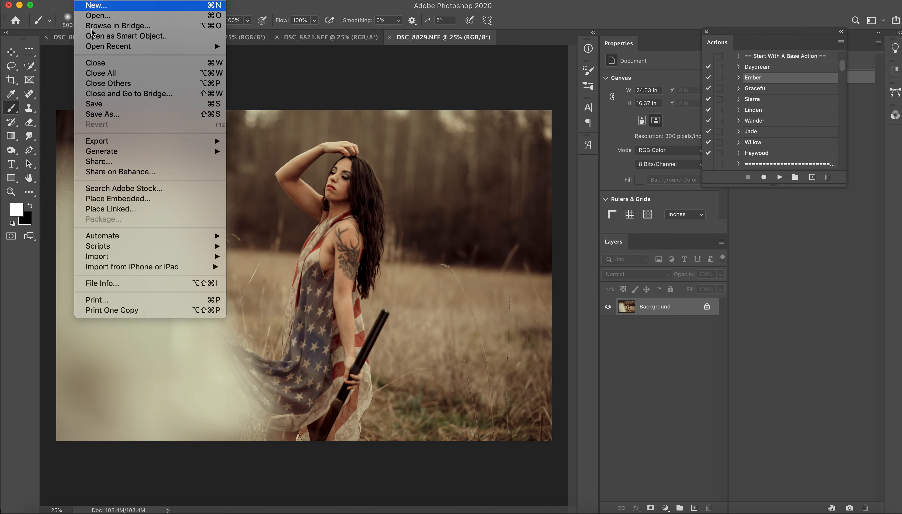
mouse_move(141, 235)
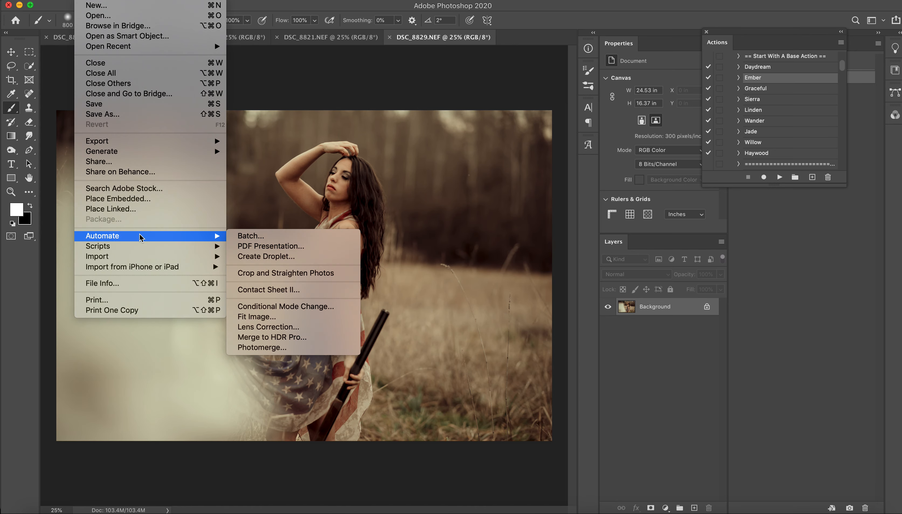
left_click(272, 236)
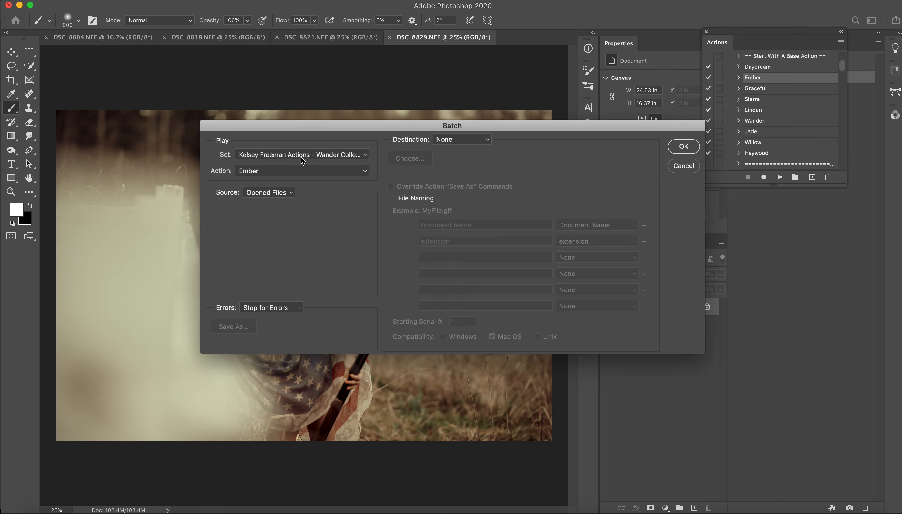
left_click(277, 172)
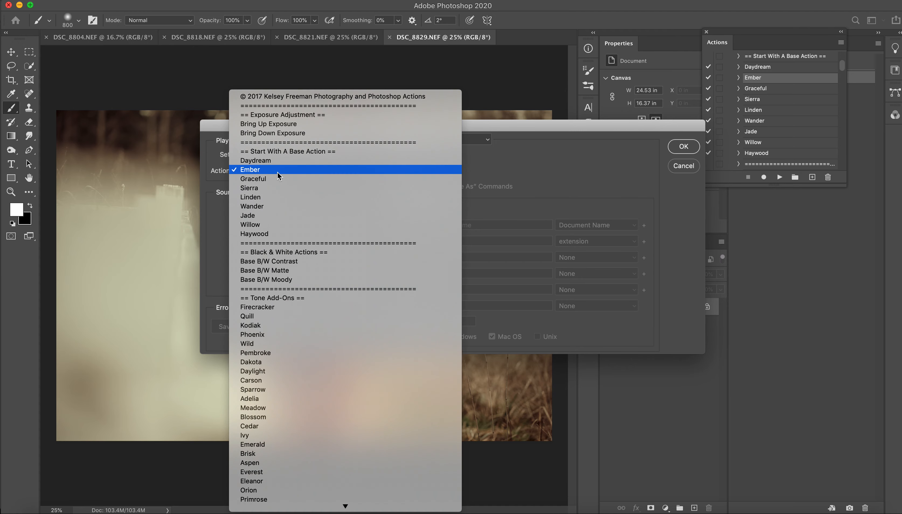
left_click(277, 172)
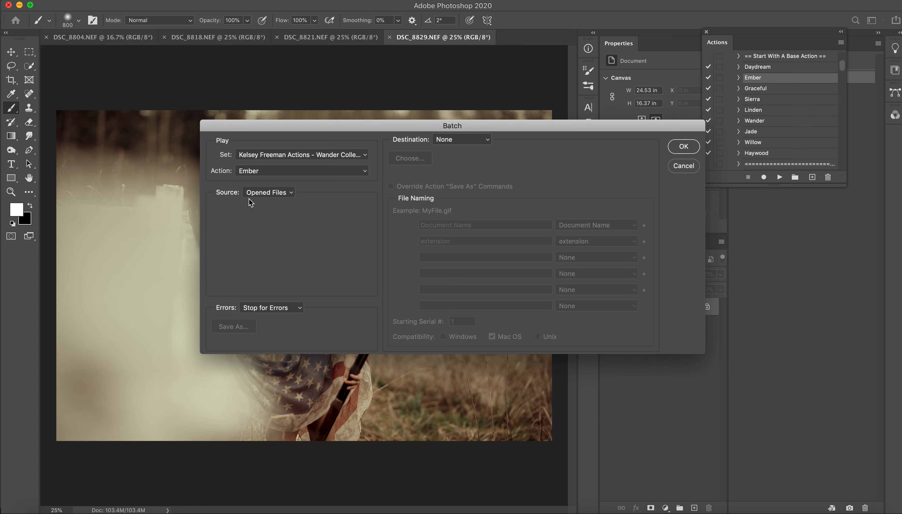
left_click(683, 147)
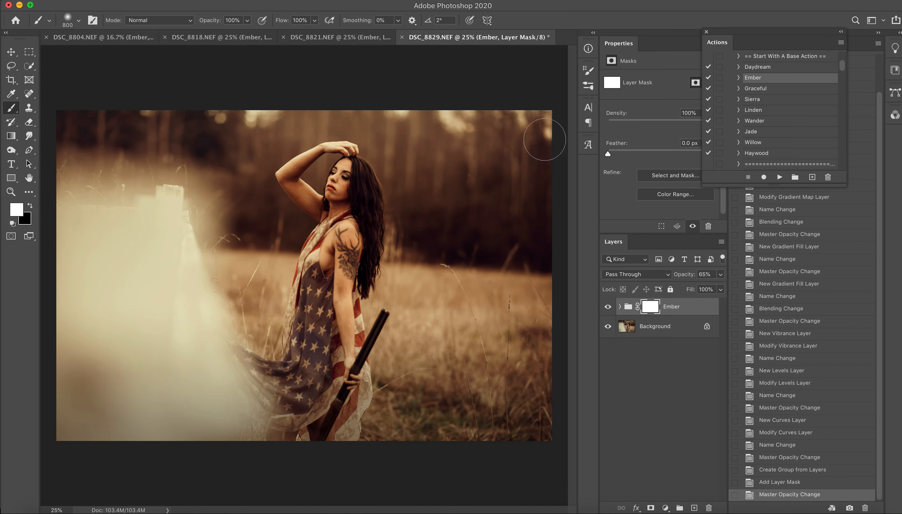
- Check the batched images, then expand the Ember layer group in DSC_8804.NEF and set its opacity to 22%
left_click(338, 38)
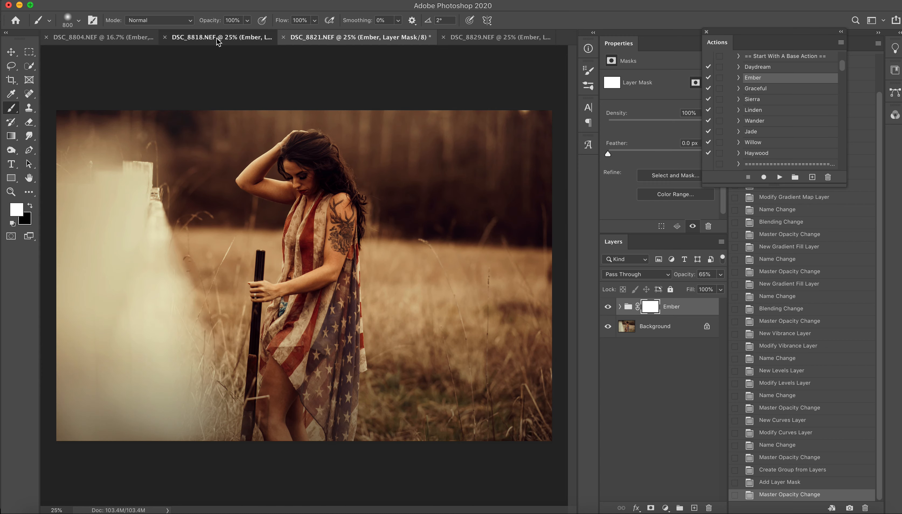
left_click(110, 39)
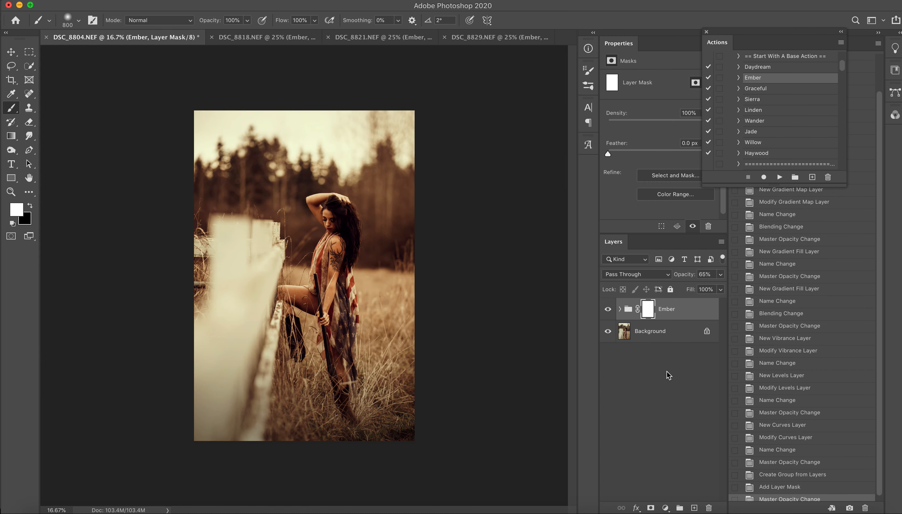
left_click(618, 312)
left_click(619, 310)
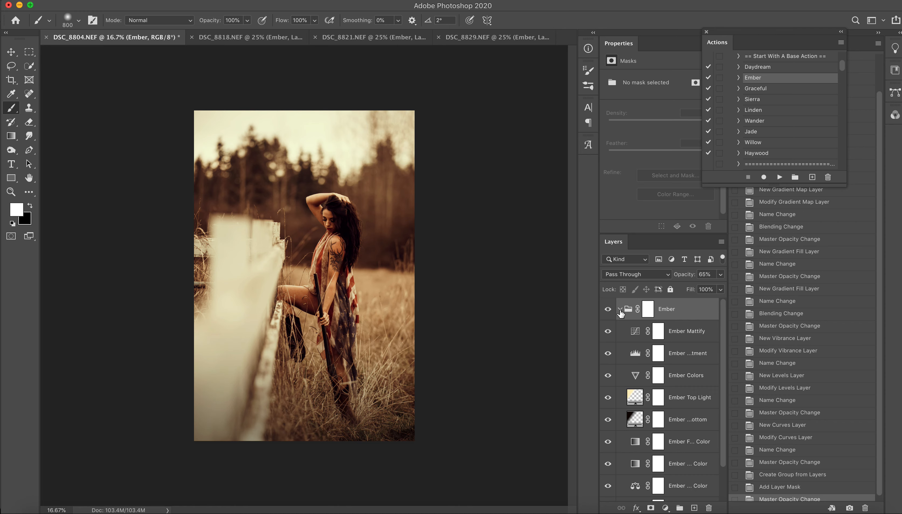
left_click(720, 274)
left_click_drag(691, 292, 680, 292)
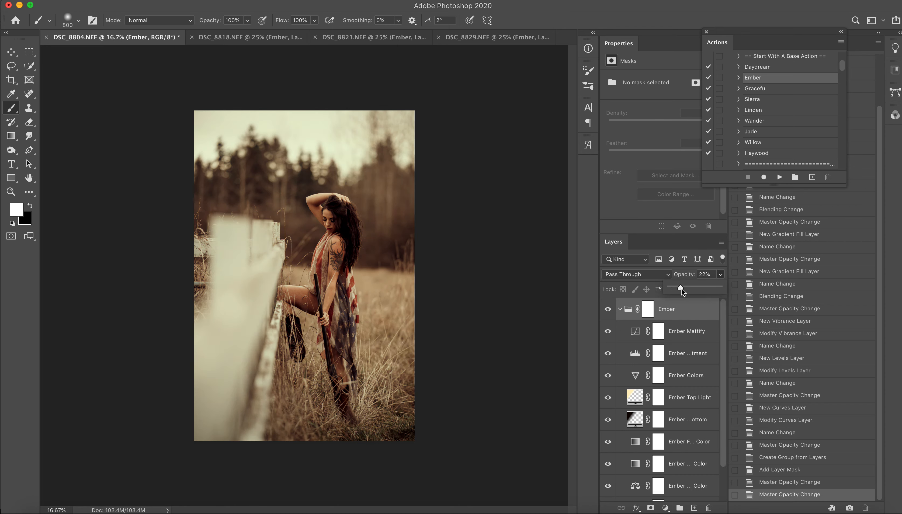
- Hide the Ember Top Light layer and the gradient fill layer beneath it, and compare the image without the upper levels adjustment
left_click(608, 398)
left_click(608, 418)
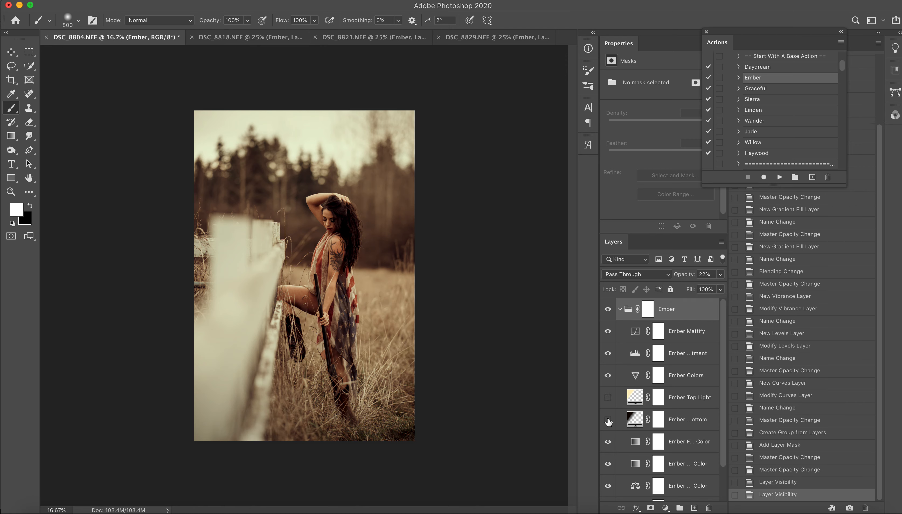
left_click(608, 354)
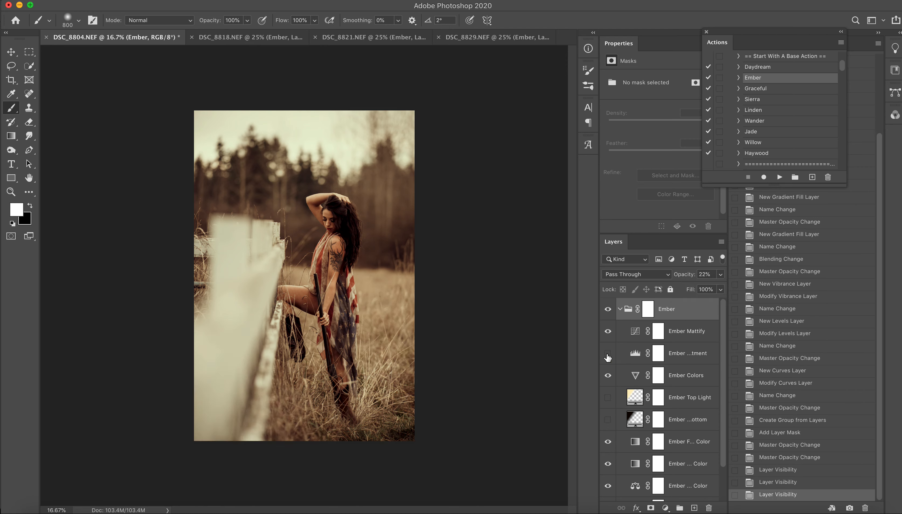
left_click(608, 355)
scroll(607, 443, "down", 2)
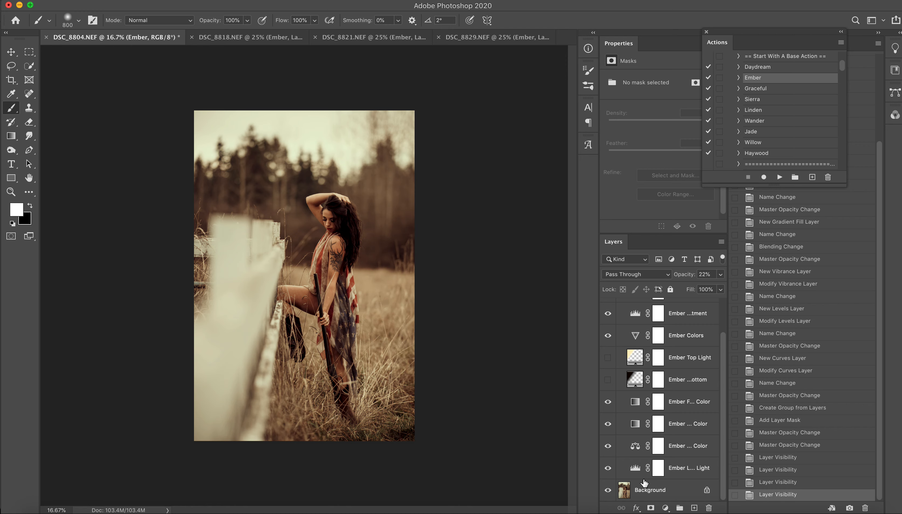
- Switch to Lightroom and set the selected soap photo's exposure +0.48, contrast +12, highlights -87, shadows +71, whites -30 and blacks +17
left_click(757, 512)
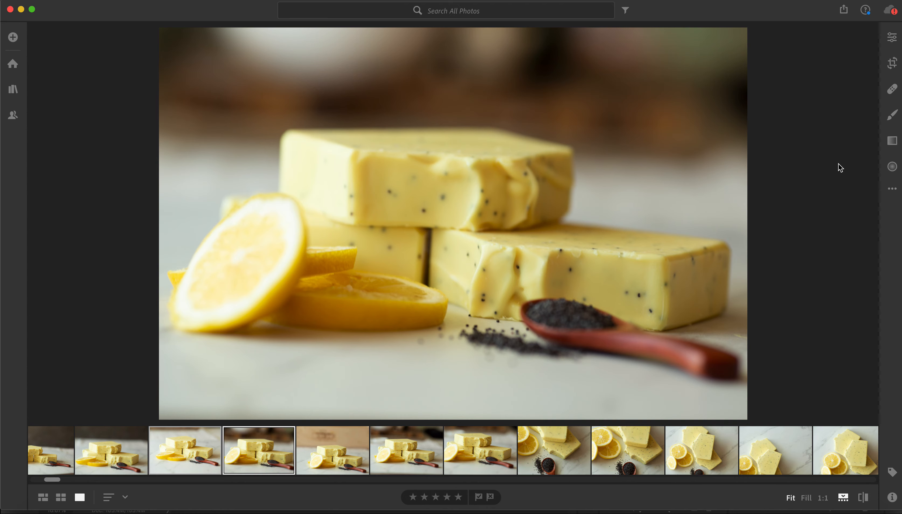
left_click(896, 44)
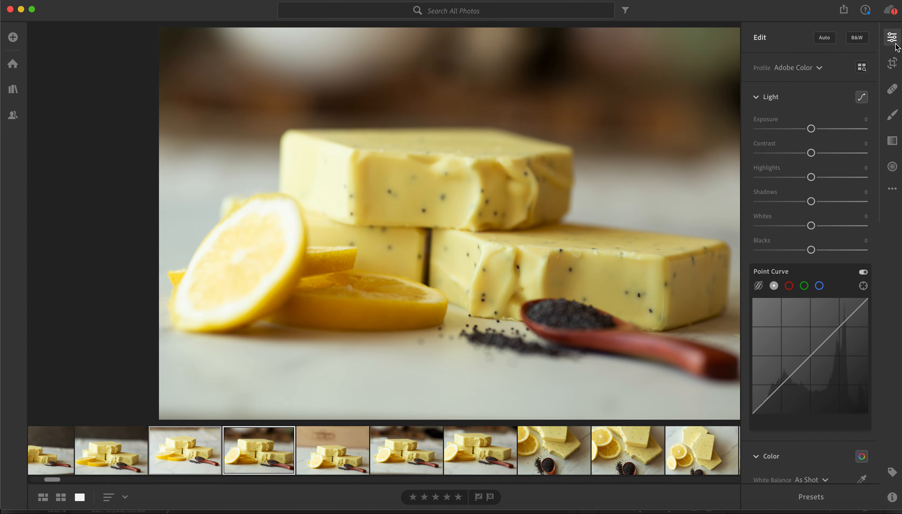
left_click_drag(811, 129, 761, 178)
left_click_drag(808, 202, 818, 252)
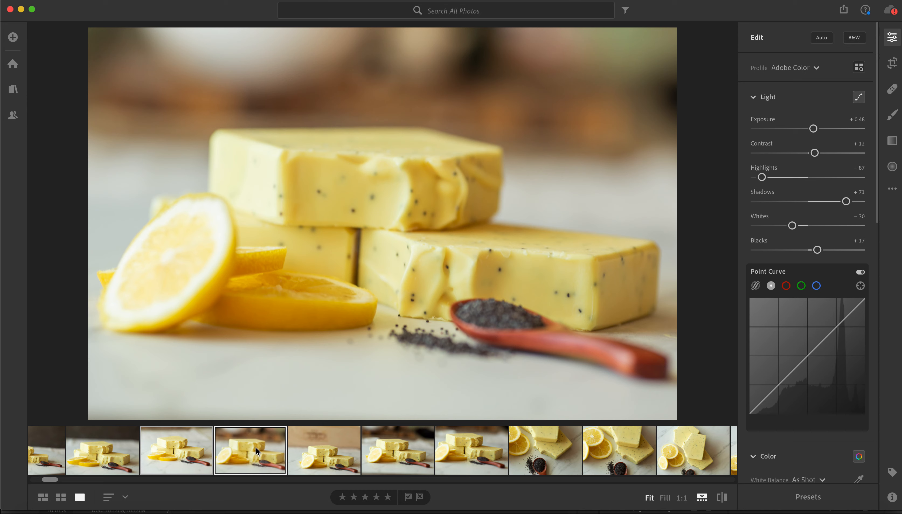
- Copy the photo's edit settings and paste them onto the soap photo two places before it in the filmstrip
key("super+c")
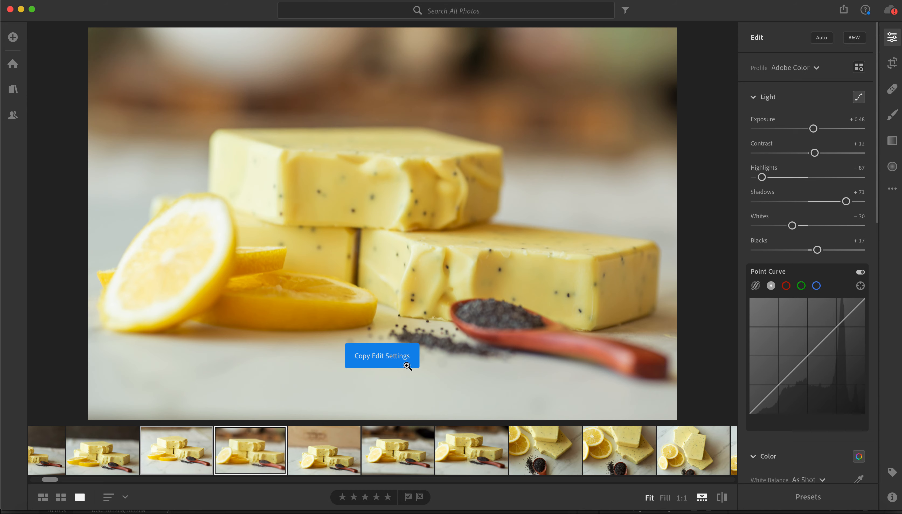
left_click(107, 456)
key("super+v")
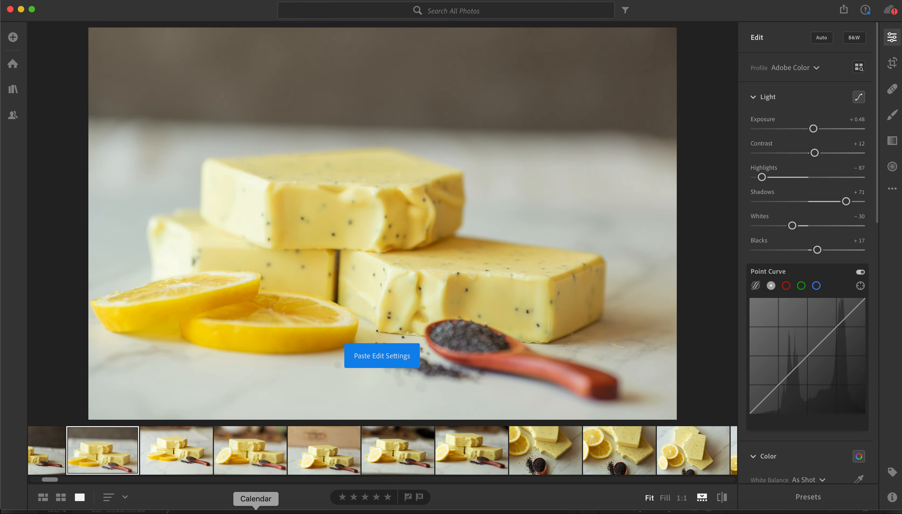
- Paste the copied edit settings onto two more stacked-soap photos and the first overhead shot with the poppy seed spoon
left_click(414, 450)
key("super+v")
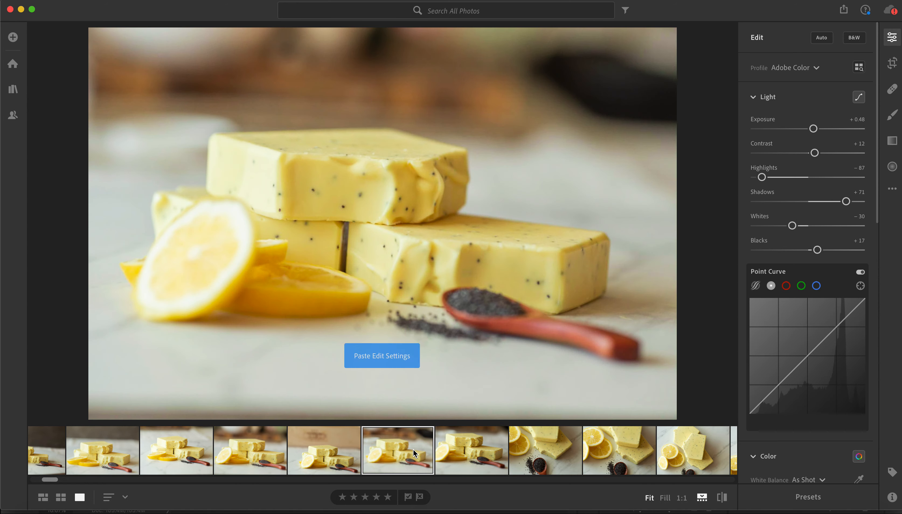
left_click(465, 443)
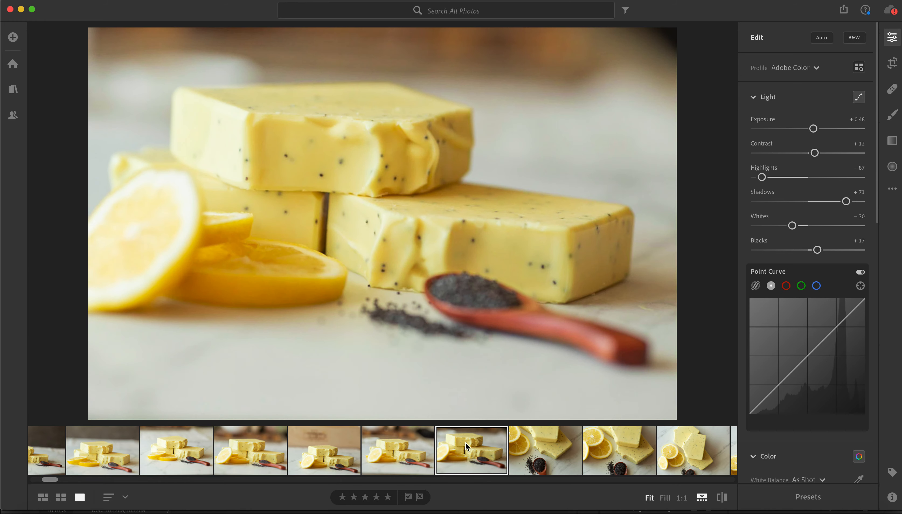
key("super+v")
left_click(540, 443)
key("super+v")
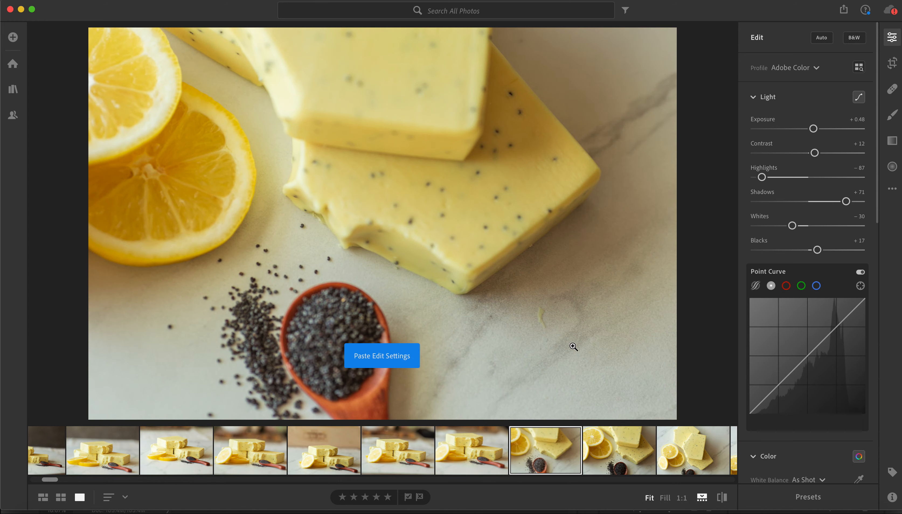
scroll(653, 450, "right", 5)
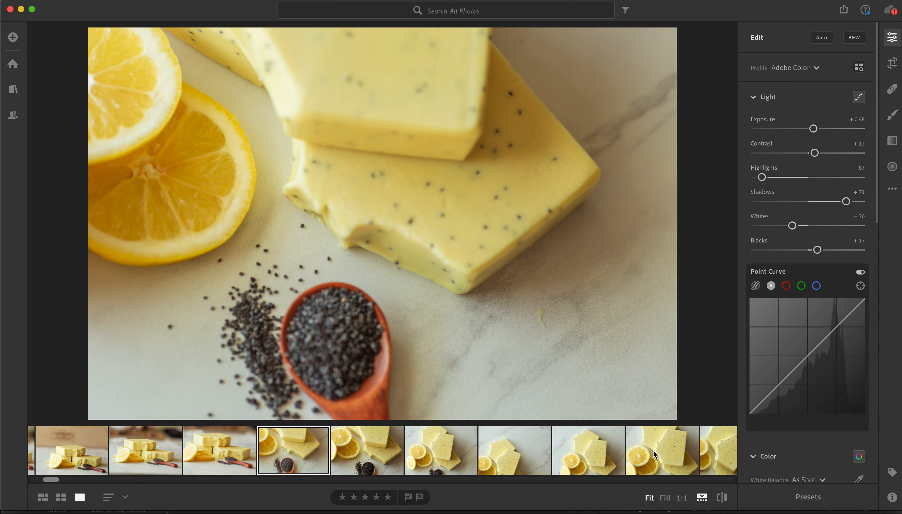
- Give the overhead stacked-soap photo with three lemon slices a darker look with shadows -95, blacks -73 and contrast +10
left_click(567, 461)
left_click_drag(807, 201, 757, 202)
left_click_drag(808, 250, 769, 250)
left_click_drag(808, 152, 813, 153)
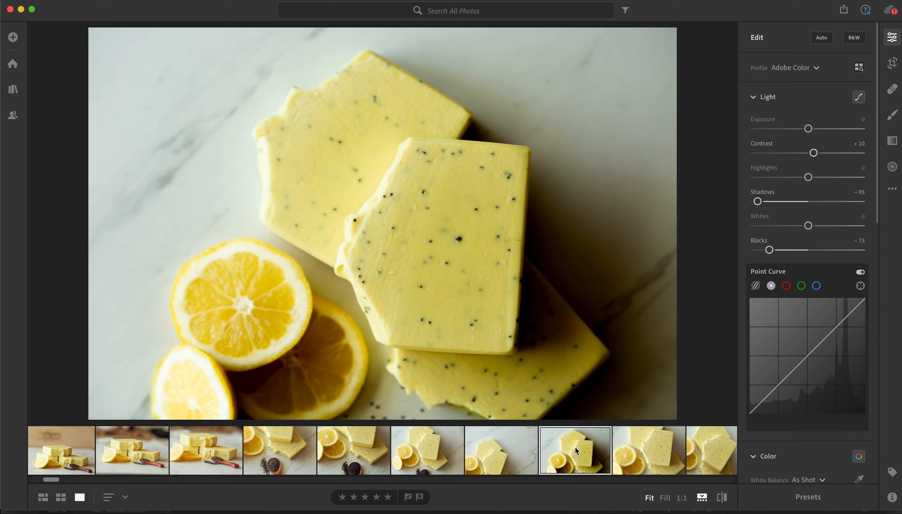
- Copy the darkened photo's edit settings and paste them onto the next two overhead soap photos in the filmstrip
key("super+v")
scroll(574, 446, "right", 3)
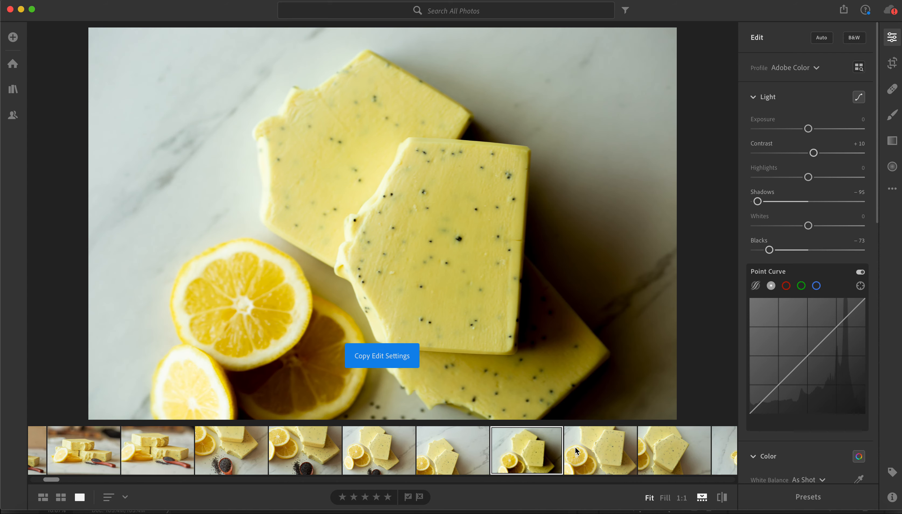
left_click(591, 448)
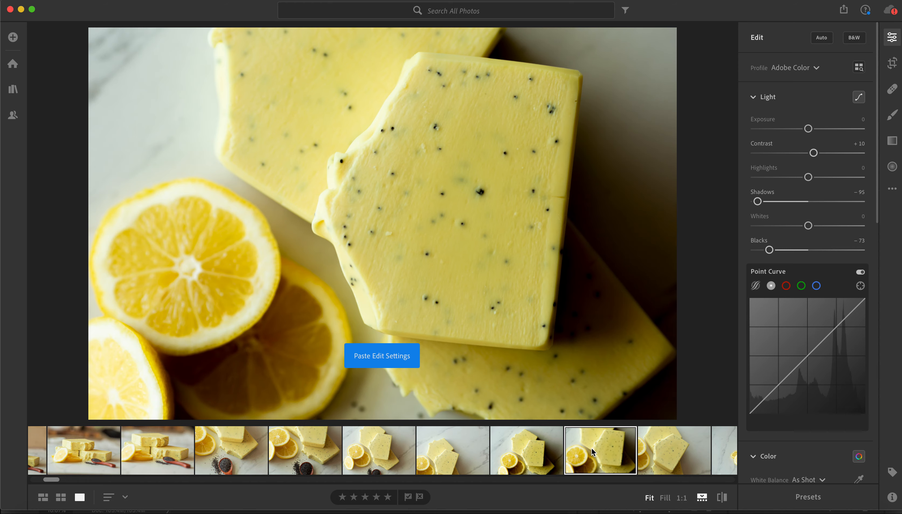
left_click(661, 460)
key("super+v")
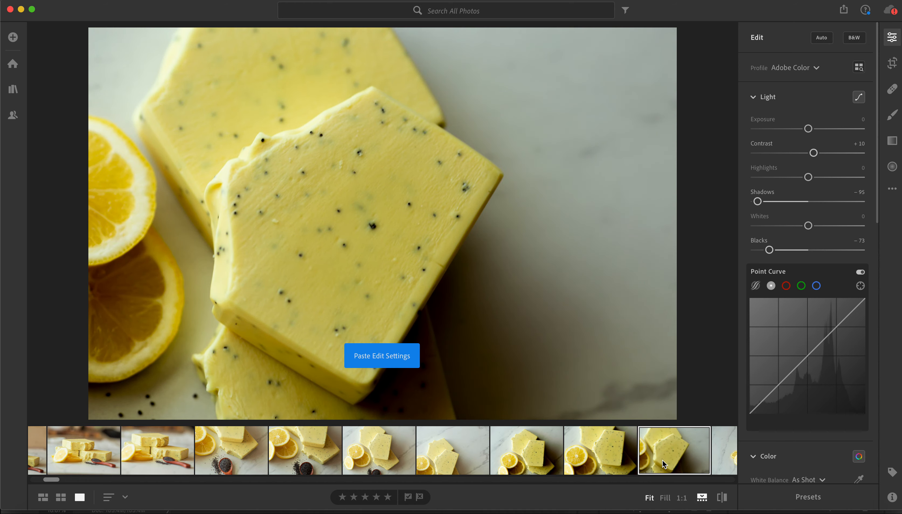
- Minimize the Lightroom window and return to Photoshop with the DSC_8804.NEF portrait
scroll(496, 460, "left", 3)
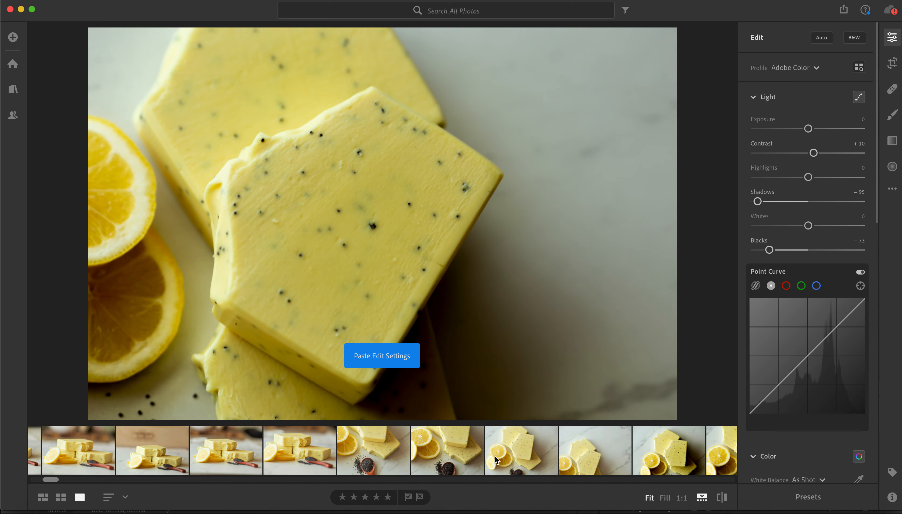
left_click(21, 9)
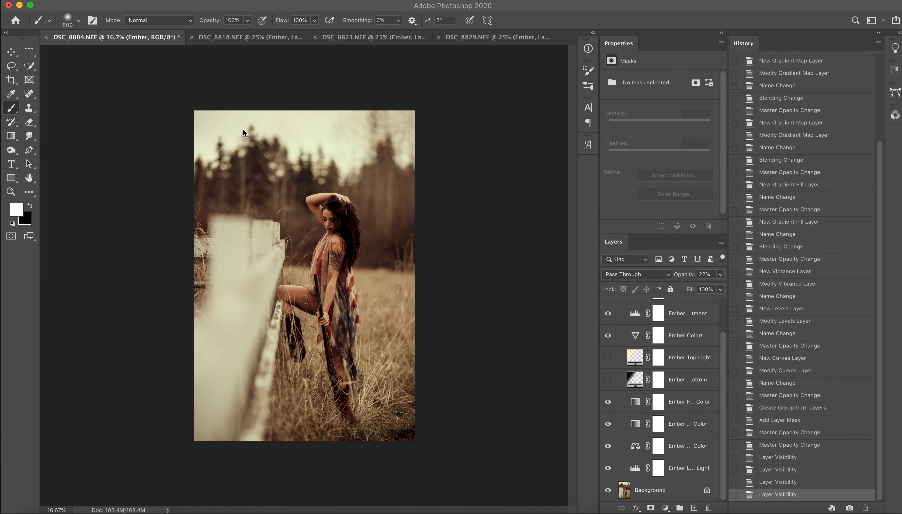